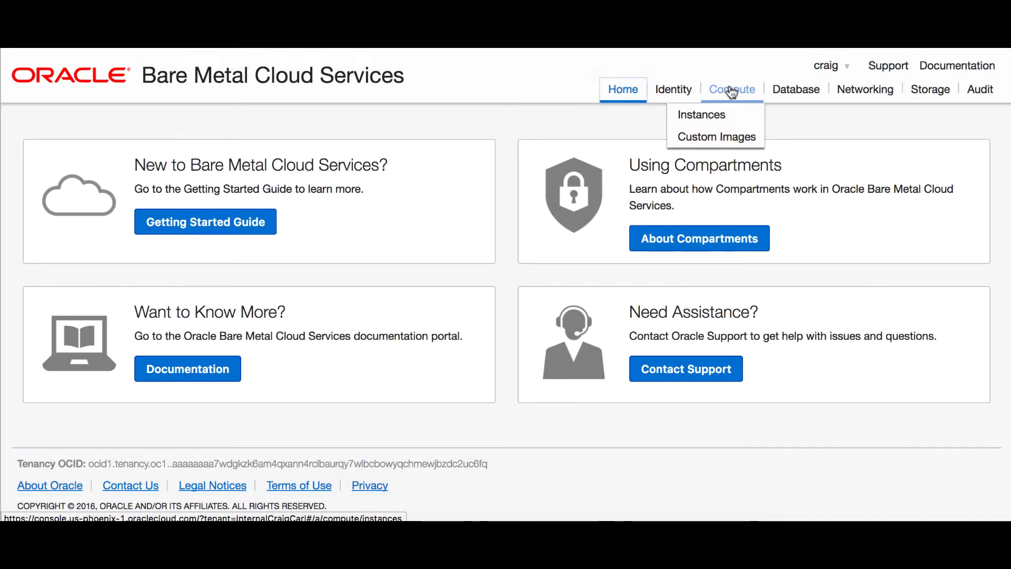
# - From the compute instances list, start a new instance 'acomputer' using the Oracle-Linux-7.3-2016.12.23-0 image
pyautogui.click(719, 116)
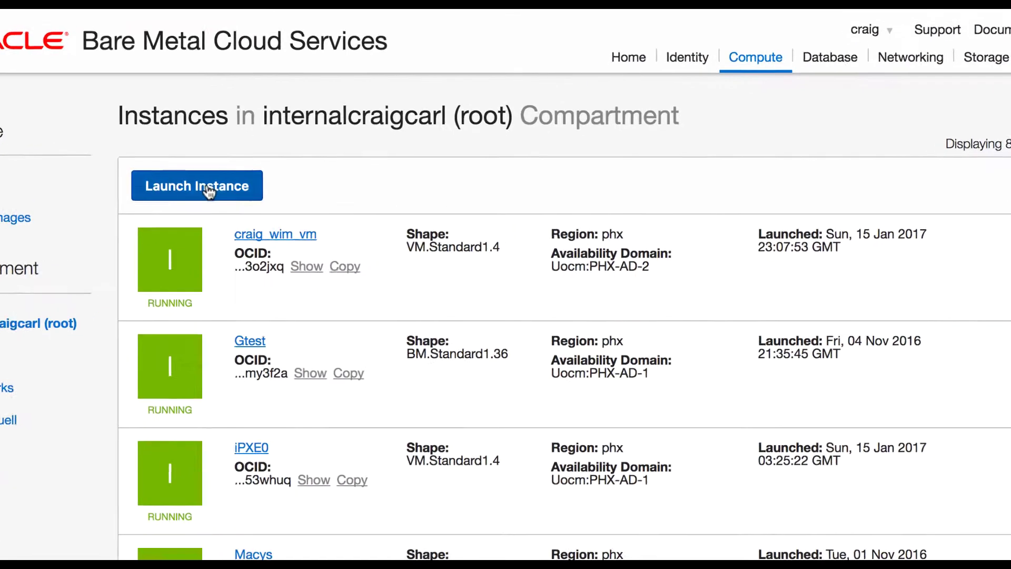
pyautogui.click(252, 198)
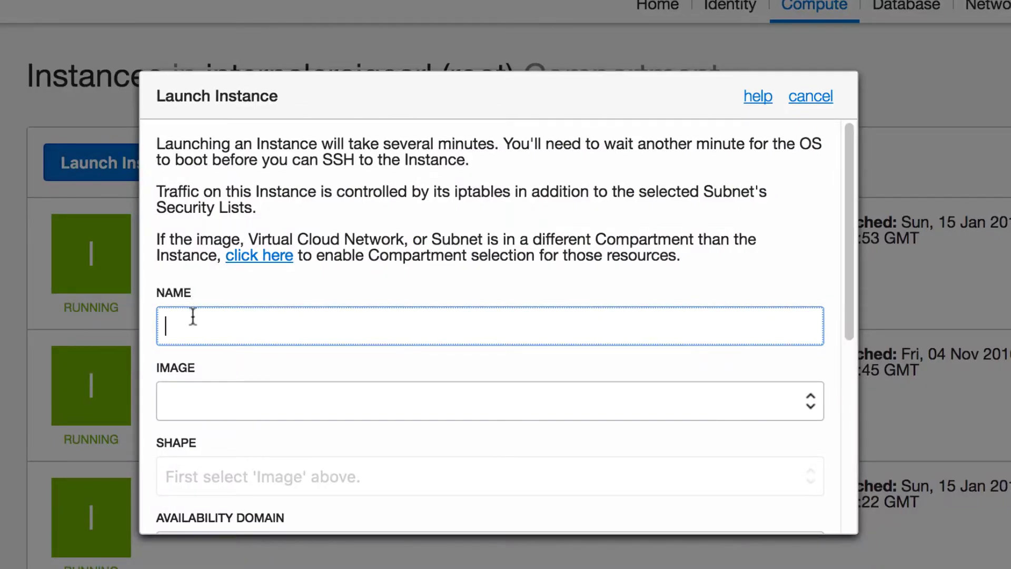
pyautogui.write('acom')
pyautogui.write('puter')
pyautogui.click(196, 401)
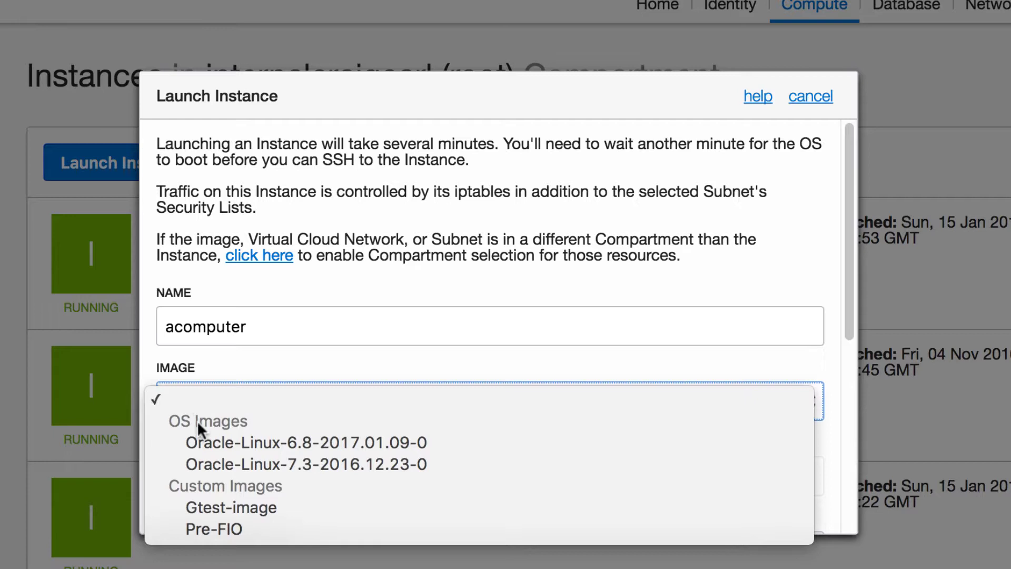
pyautogui.click(198, 466)
pyautogui.scroll(-5, 550, 198)
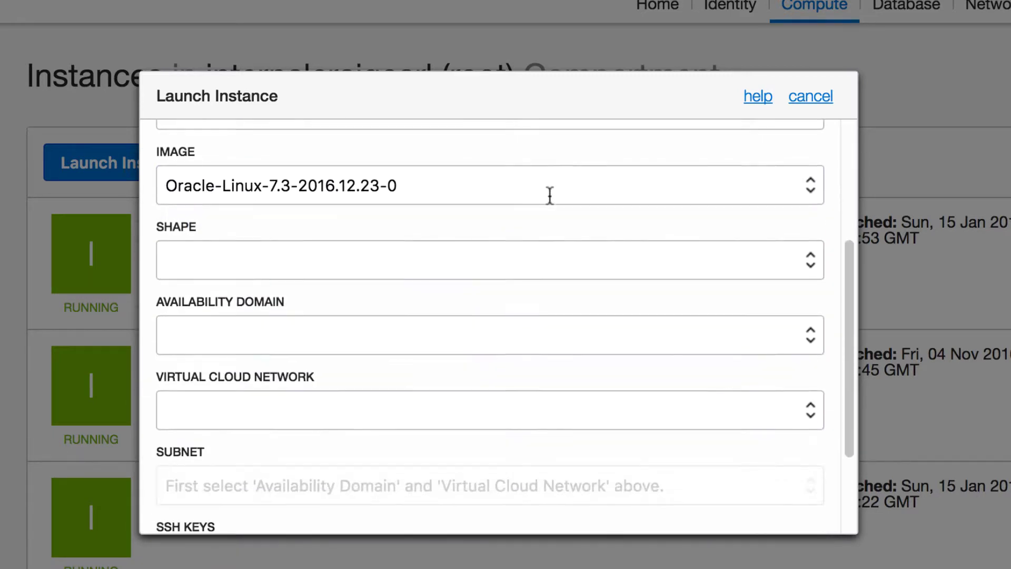
# - Choose shape VM.Standard1.4, domain Uocm:PHX-AD-2, Default network and 'AD2 - with Internet access' subnet
pyautogui.click(548, 222)
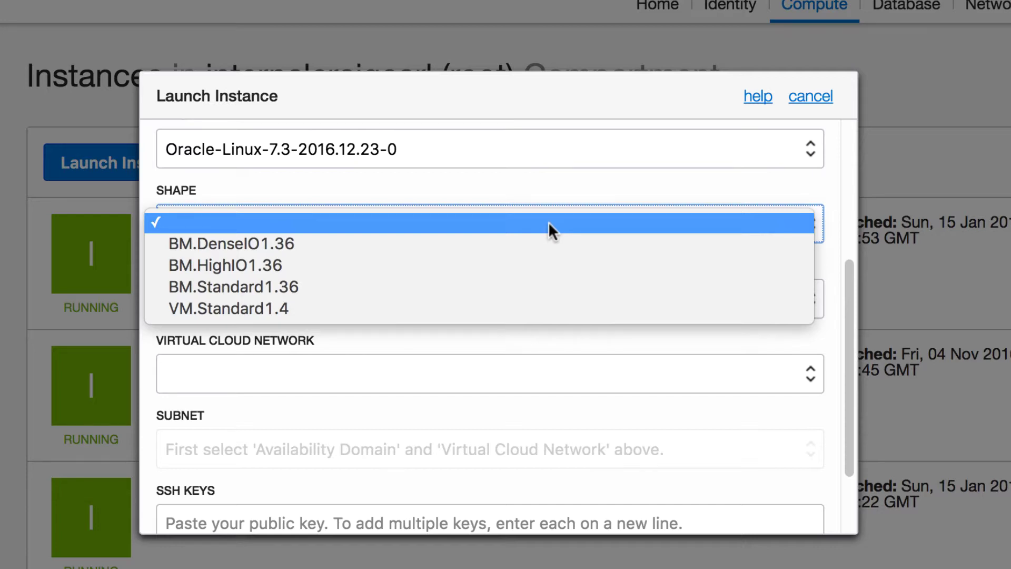
pyautogui.click(518, 308)
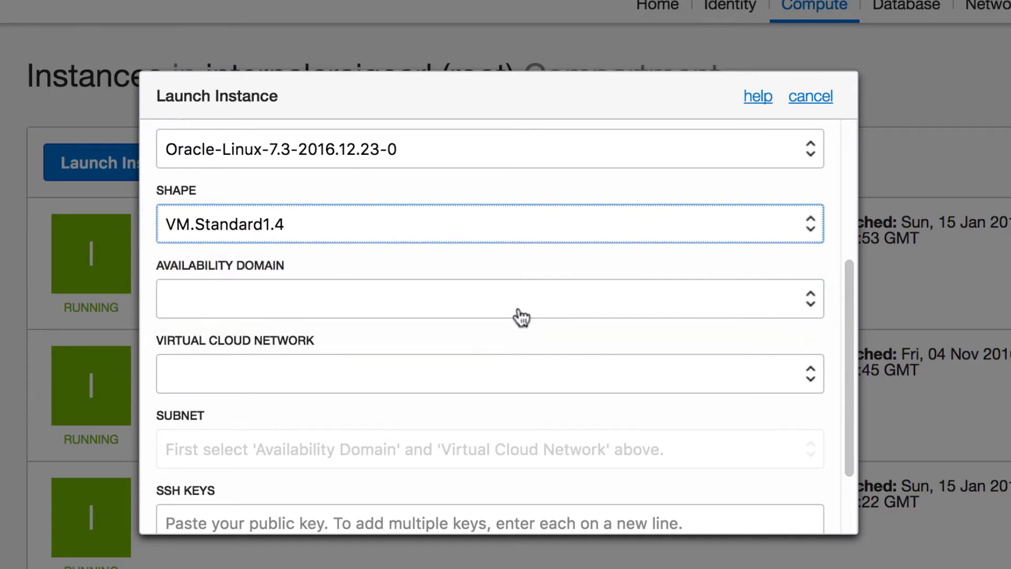
pyautogui.click(519, 310)
pyautogui.click(508, 339)
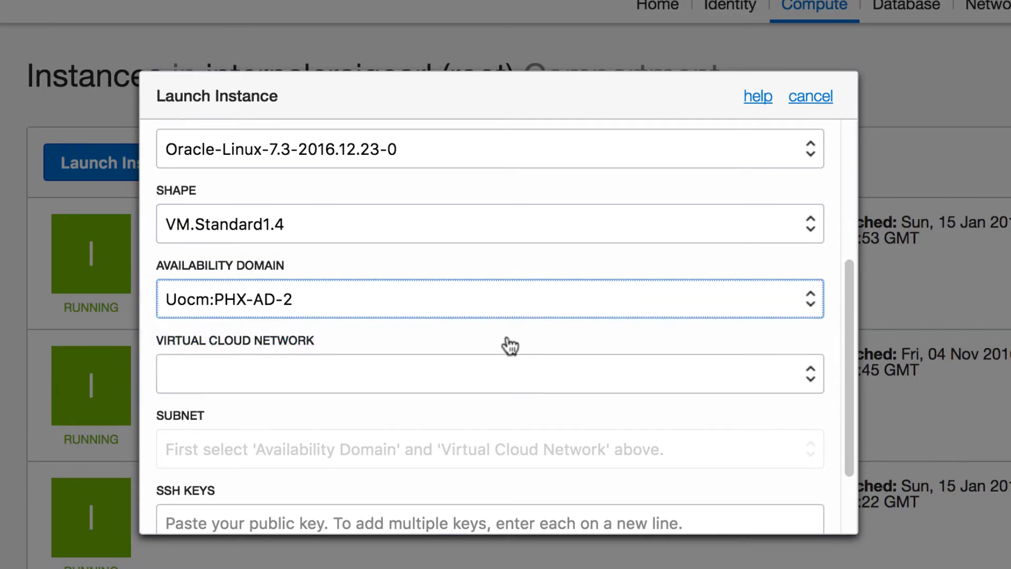
pyautogui.click(494, 366)
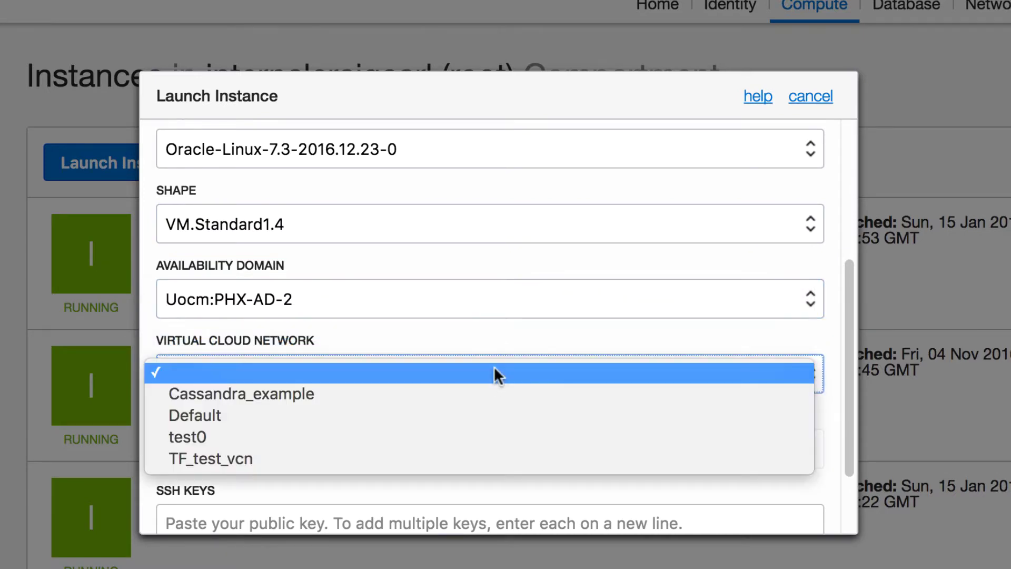
pyautogui.click(471, 413)
pyautogui.click(436, 451)
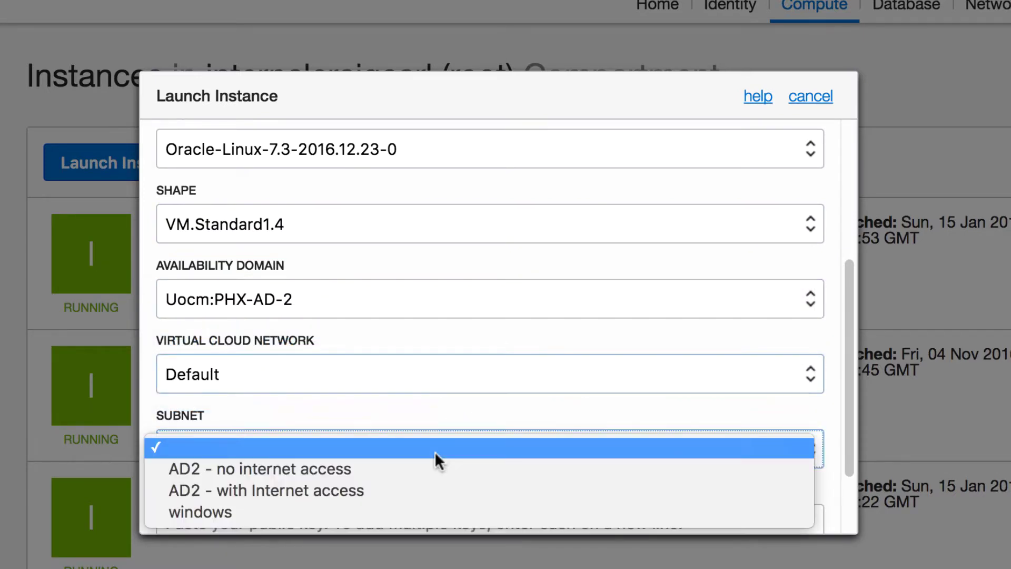
pyautogui.click(406, 491)
pyautogui.scroll(-3, 470, 408)
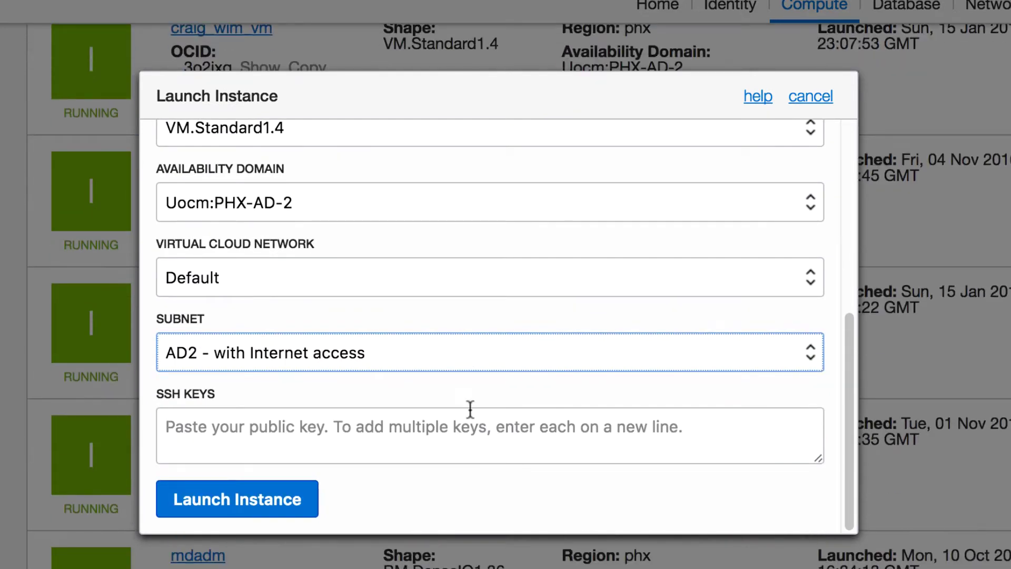
# - Paste the public SSH key and launch the instance
pyautogui.click(453, 437)
pyautogui.hotkey('ctrl', 'v')
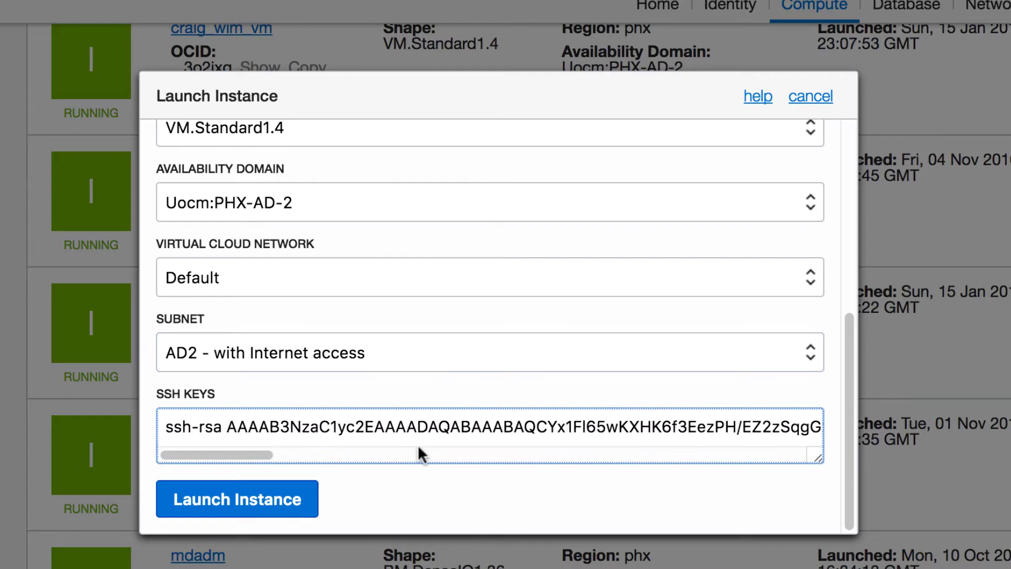
pyautogui.click(290, 499)
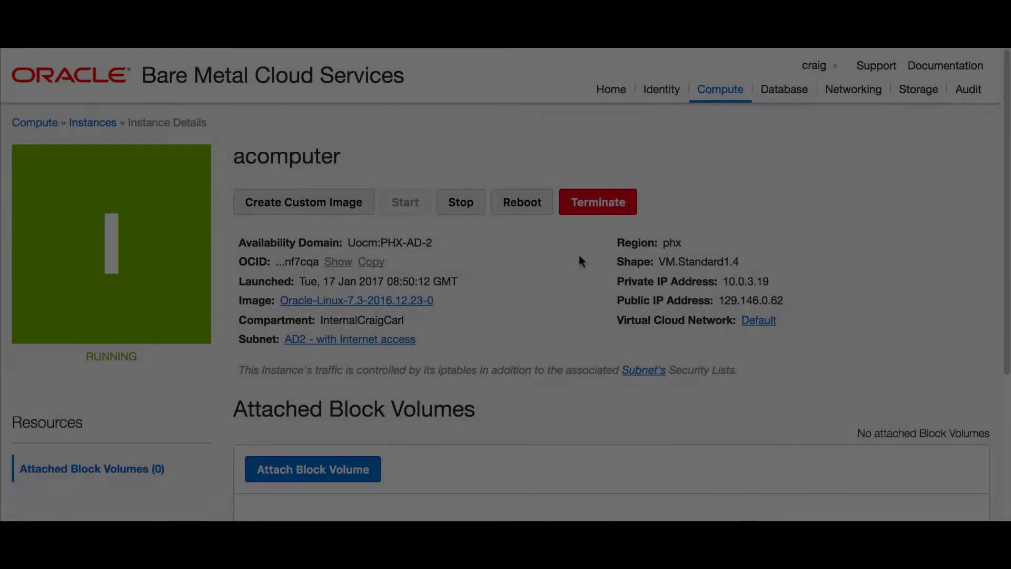
pyautogui.moveTo(347, 244); pyautogui.dragTo(439, 245)
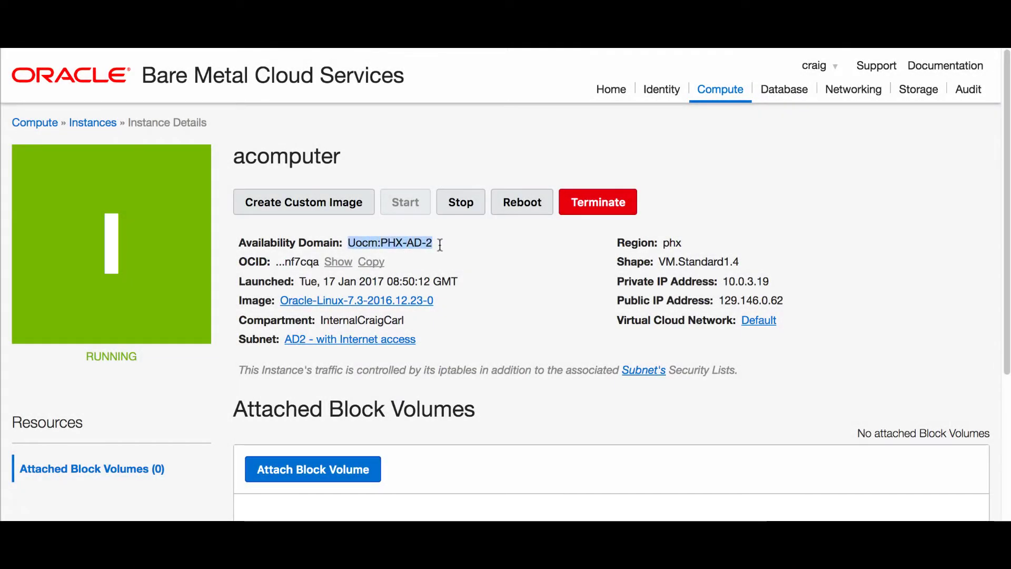
pyautogui.click(439, 244)
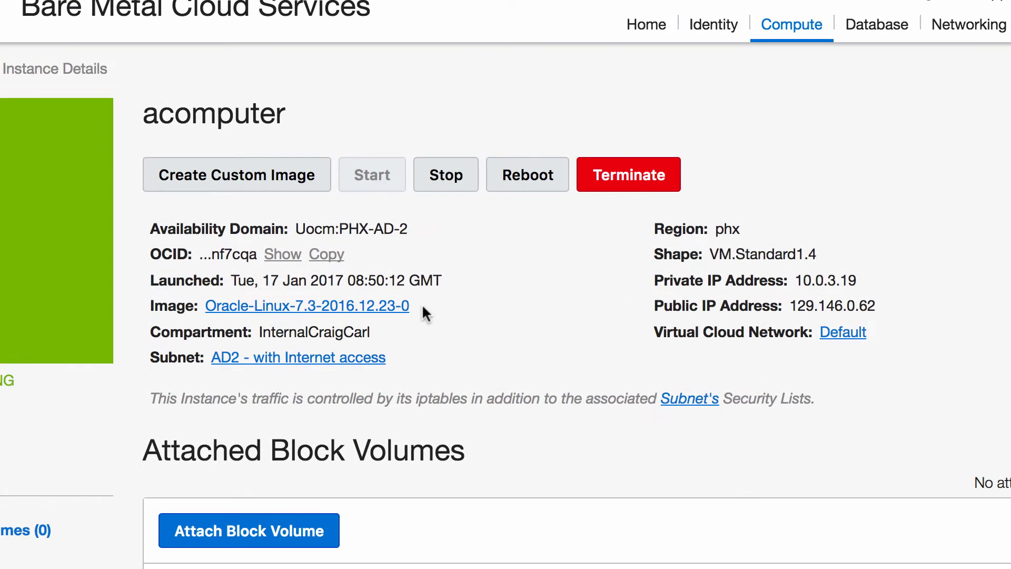